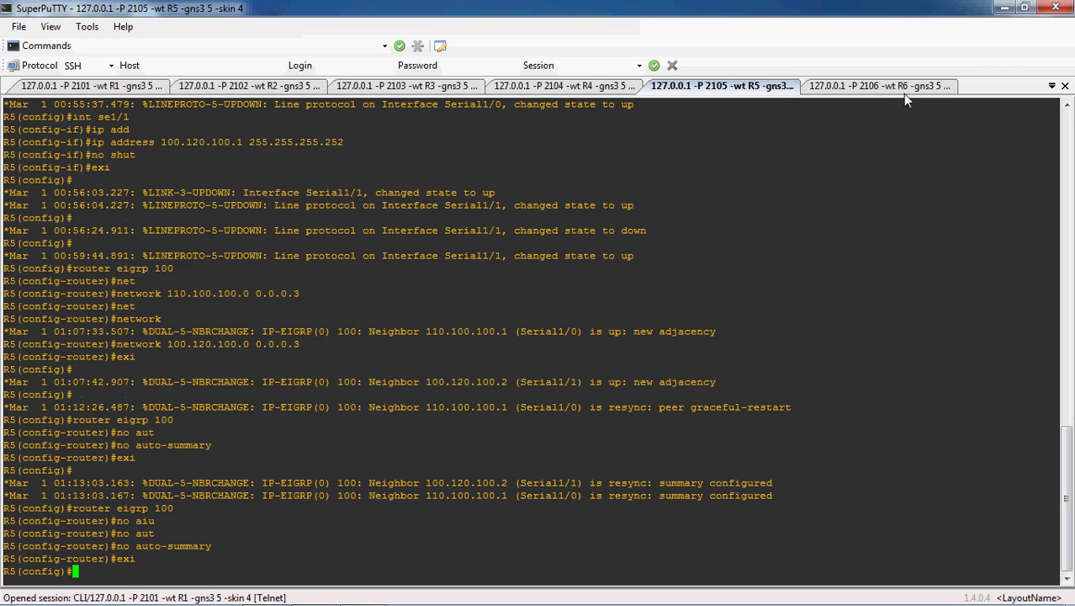
Step: Enter EIGRP 100 router configuration on R6, correcting the mistyped process number 200
{"action": "type", "text": "router eigrp 200"}
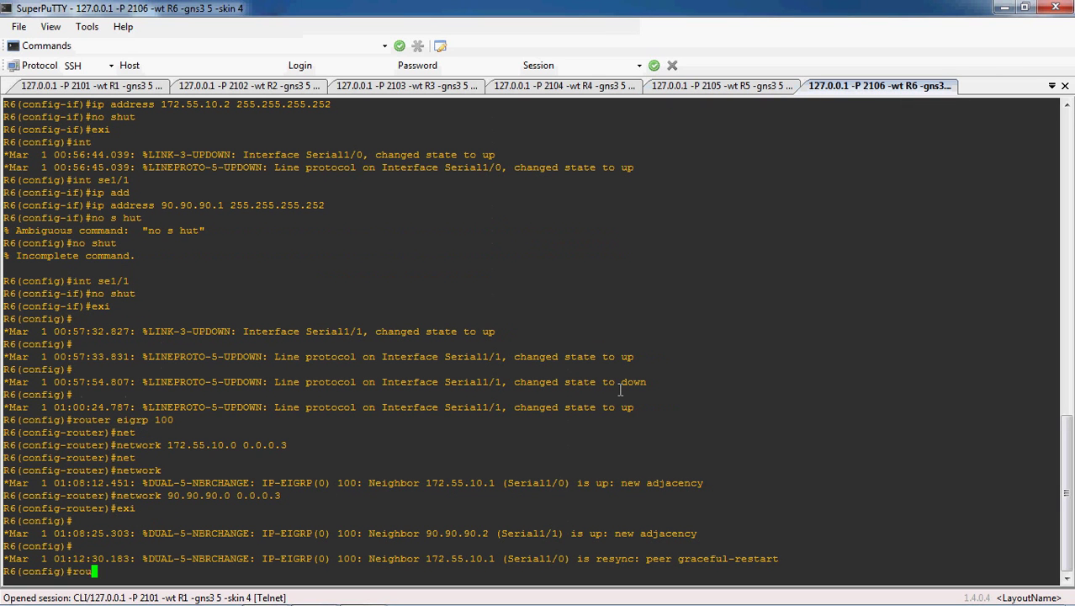
{"action": "key", "text": "BackSpace"}
{"action": "key", "text": "BackSpace"}
{"action": "key", "text": "BackSpace"}
{"action": "type", "text": "100"}
{"action": "key", "text": "Return"}
Step: Apply no auto-summary on R6, exit router mode, and bring up the R7 session
{"action": "type", "text": "no aut"}
{"action": "key", "text": "Tab"}
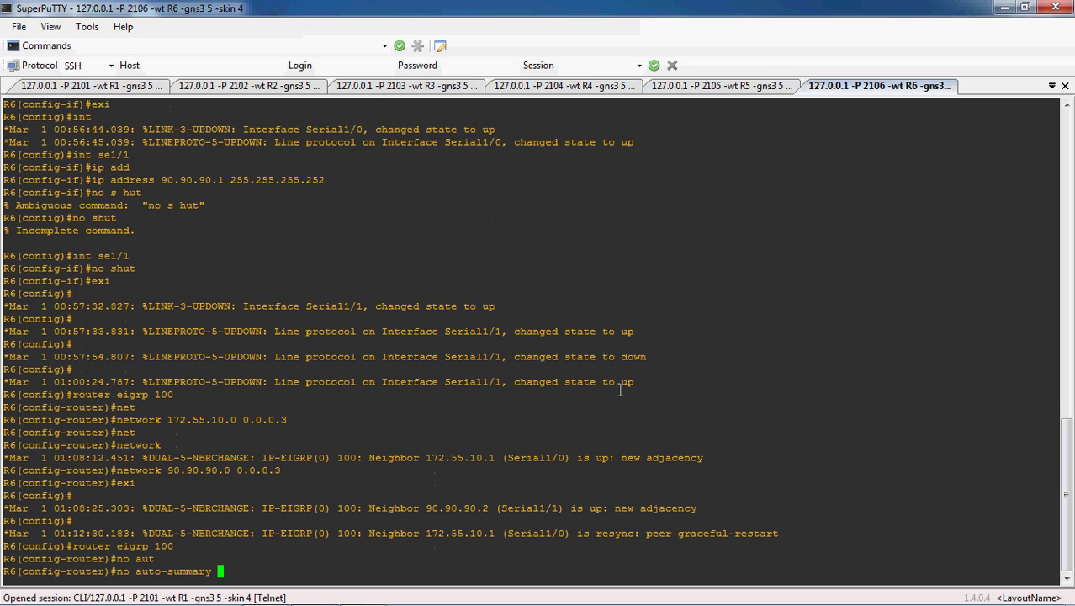
{"action": "key", "text": "Return"}
{"action": "type", "text": "exi"}
{"action": "key", "text": "Return"}
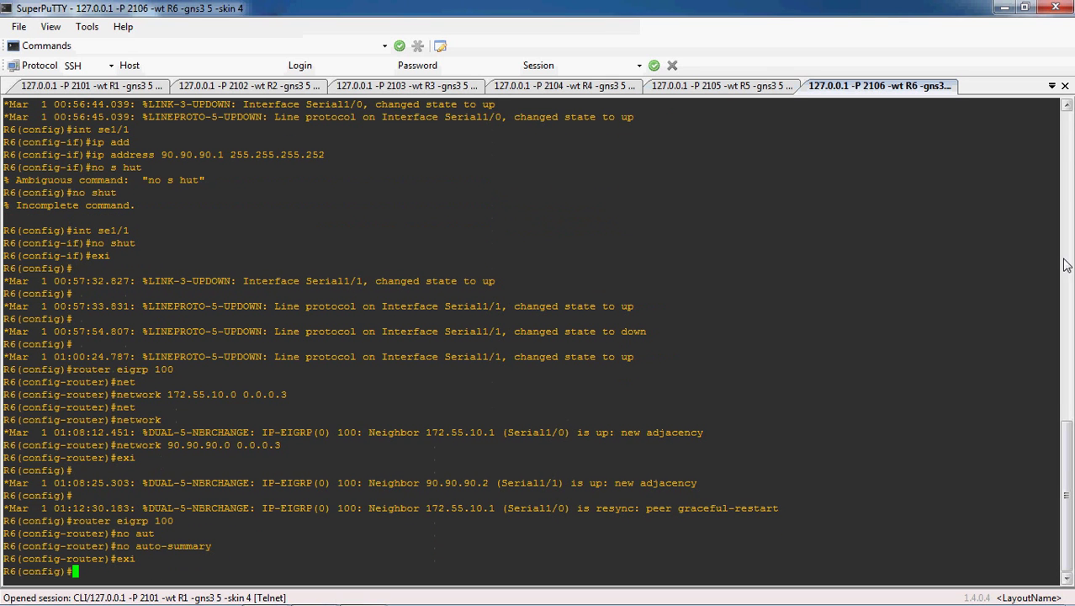
{"action": "left_click", "coordinate": [1051, 85]}
{"action": "left_click", "coordinate": [965, 211]}
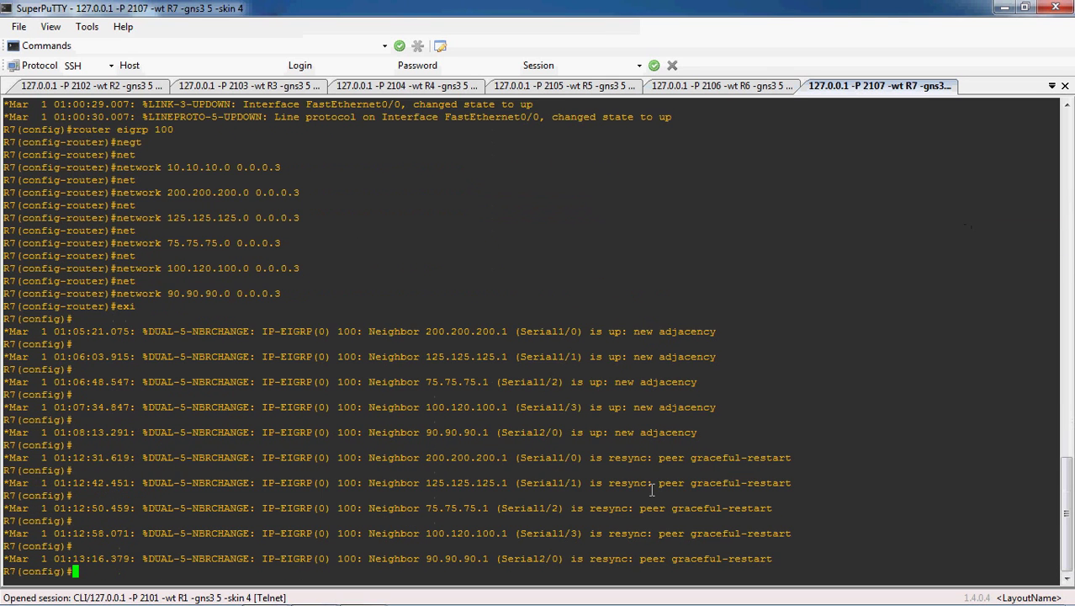
Step: On R7, apply no auto-summary under router eigrp 100, then exit back to privileged mode
{"action": "type", "text": "router eigrp 100"}
{"action": "key", "text": "Return"}
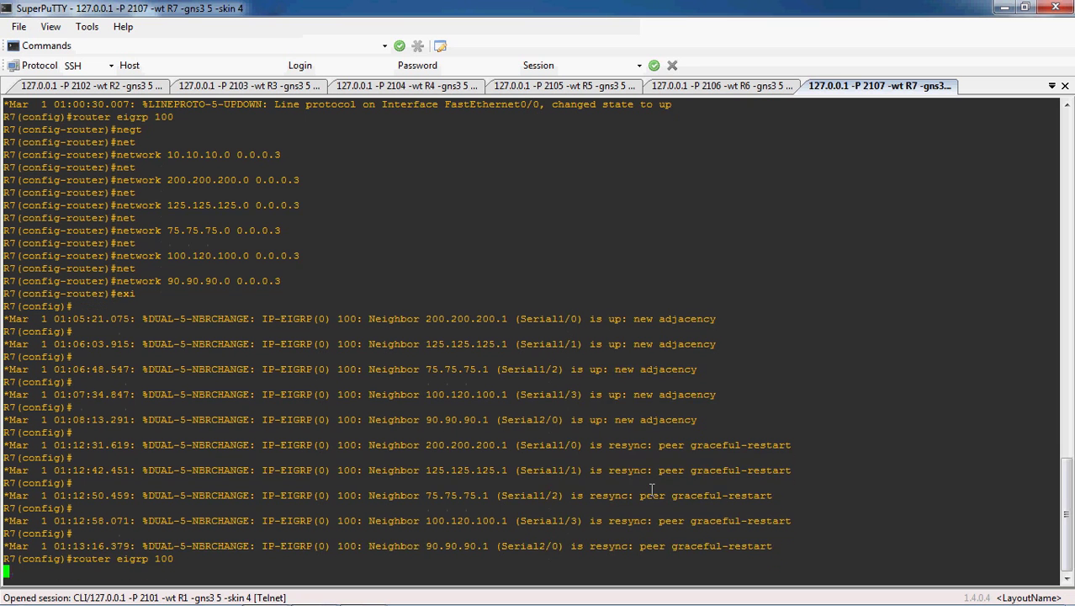
{"action": "type", "text": "no aut"}
{"action": "key", "text": "Tab"}
{"action": "key", "text": "Return"}
{"action": "type", "text": "exi"}
{"action": "key", "text": "Return"}
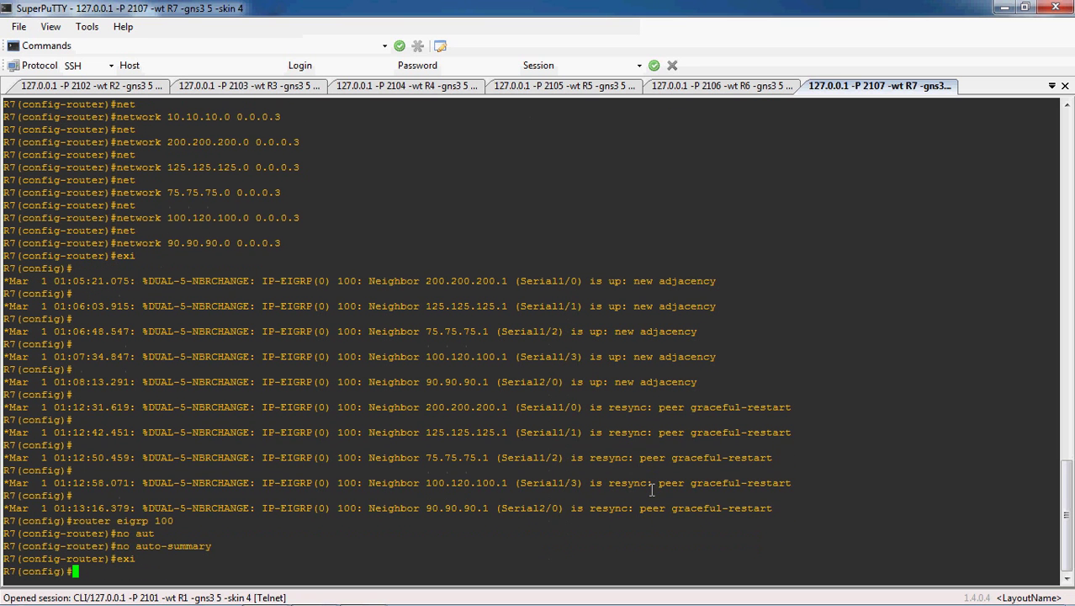
{"action": "type", "text": "exi"}
{"action": "key", "text": "Return"}
{"action": "key", "text": "Return"}
{"action": "key", "text": "Return"}
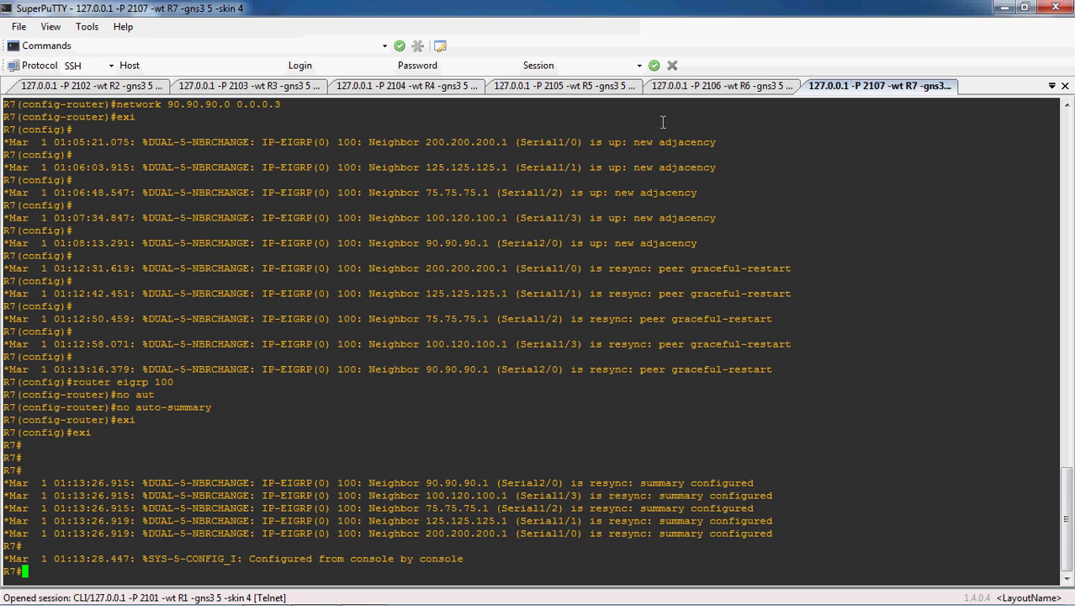
Step: Switch to the R1 session and display its full show ip route output
{"action": "left_click", "coordinate": [1052, 85]}
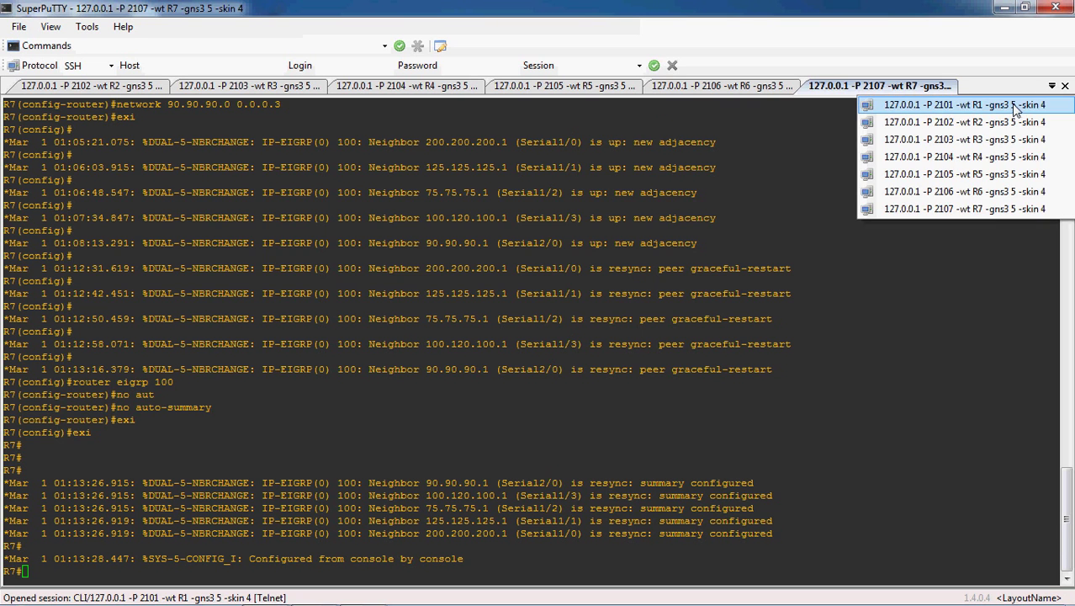
{"action": "left_click", "coordinate": [1009, 101]}
{"action": "type", "text": "show ip rout"}
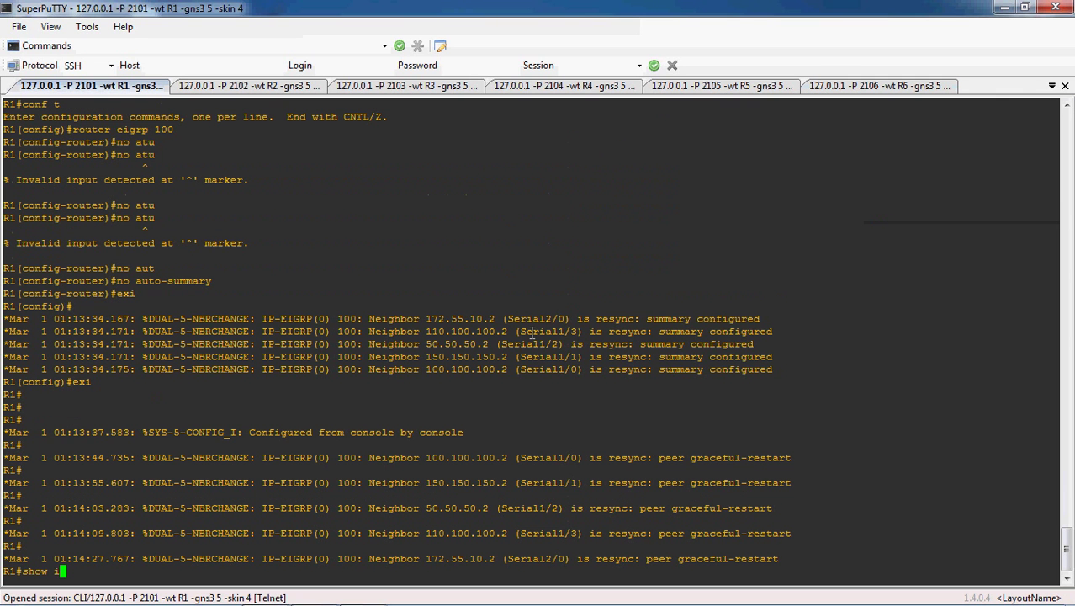
{"action": "key", "text": "Return"}
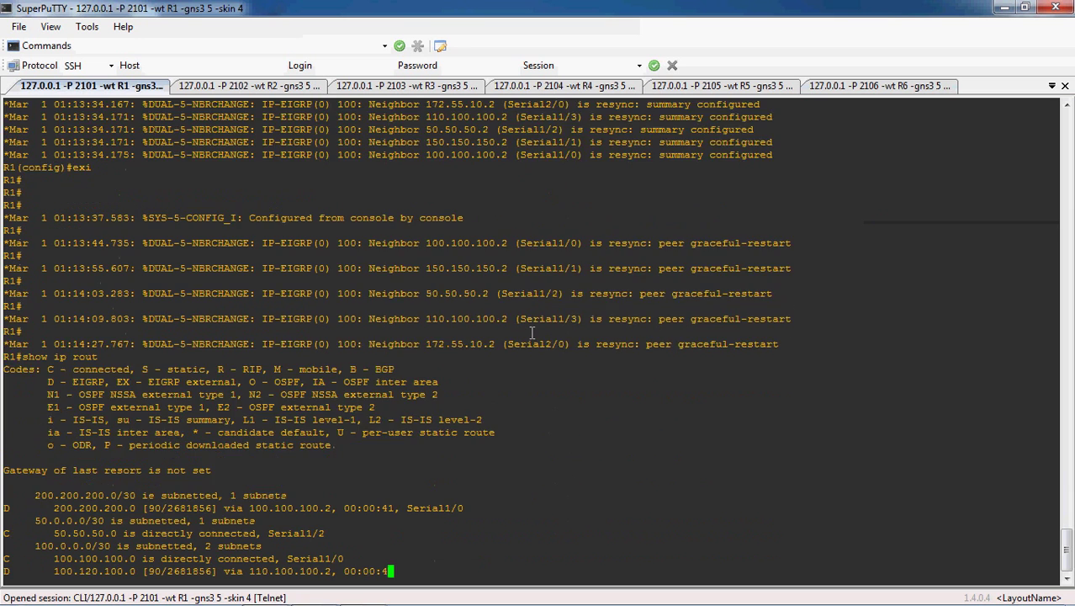
{"action": "key", "text": "space"}
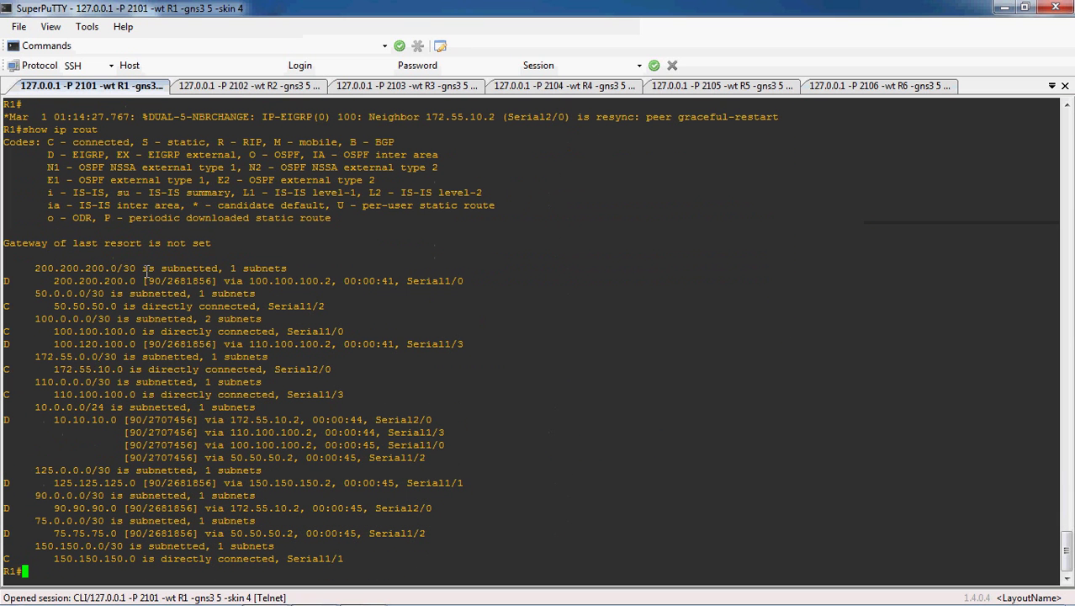
Step: Highlight the 200.200.200.0 /30 mask and the four equal-cost routes to 10.10.10.0
{"action": "left_click_drag", "start_coordinate": [135, 267], "coordinate": [95, 269]}
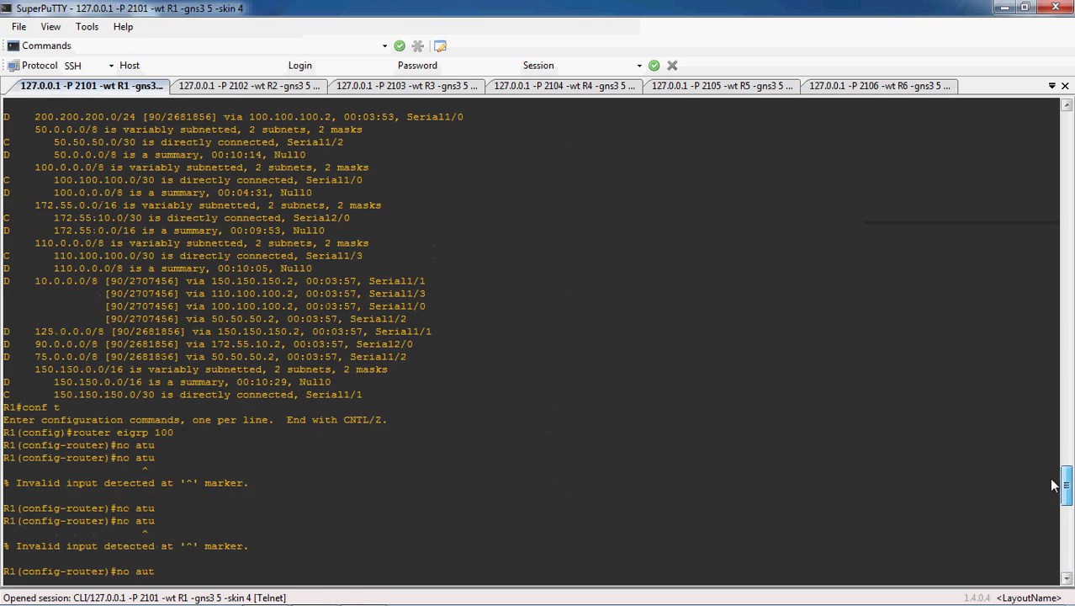
{"action": "scroll", "coordinate": [1052, 483], "scroll_direction": "up", "scroll_amount": 4}
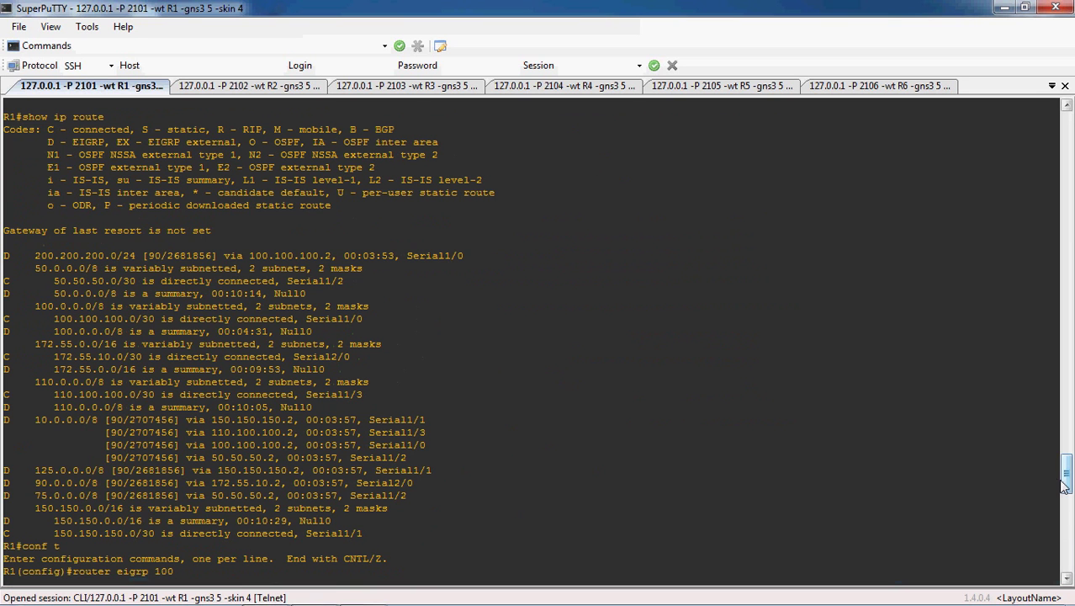
{"action": "left_click_drag", "start_coordinate": [1065, 484], "coordinate": [1065, 559]}
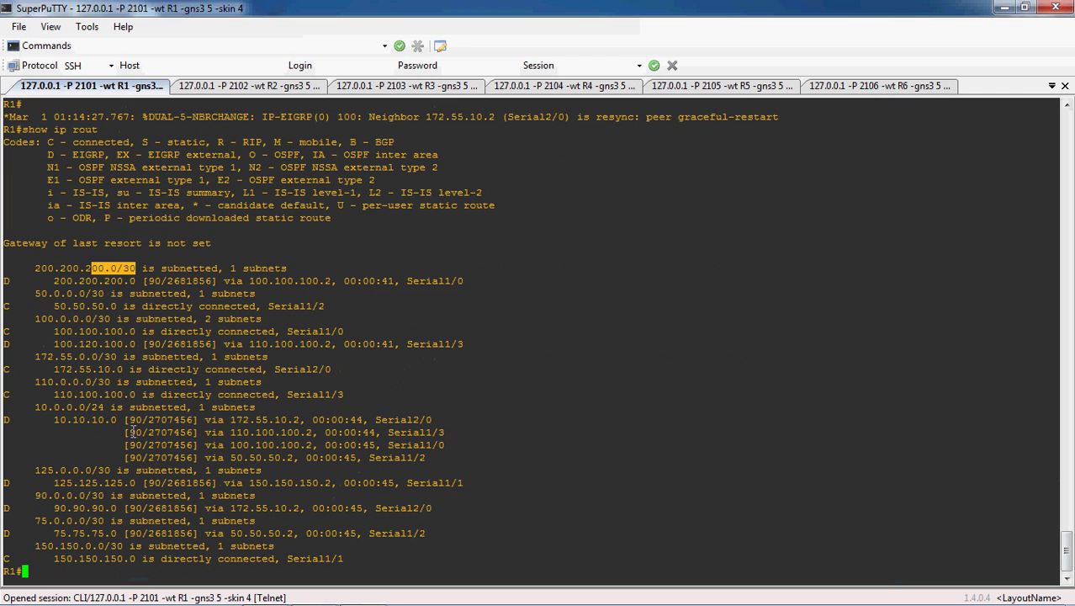
{"action": "left_click_drag", "start_coordinate": [126, 420], "coordinate": [198, 460]}
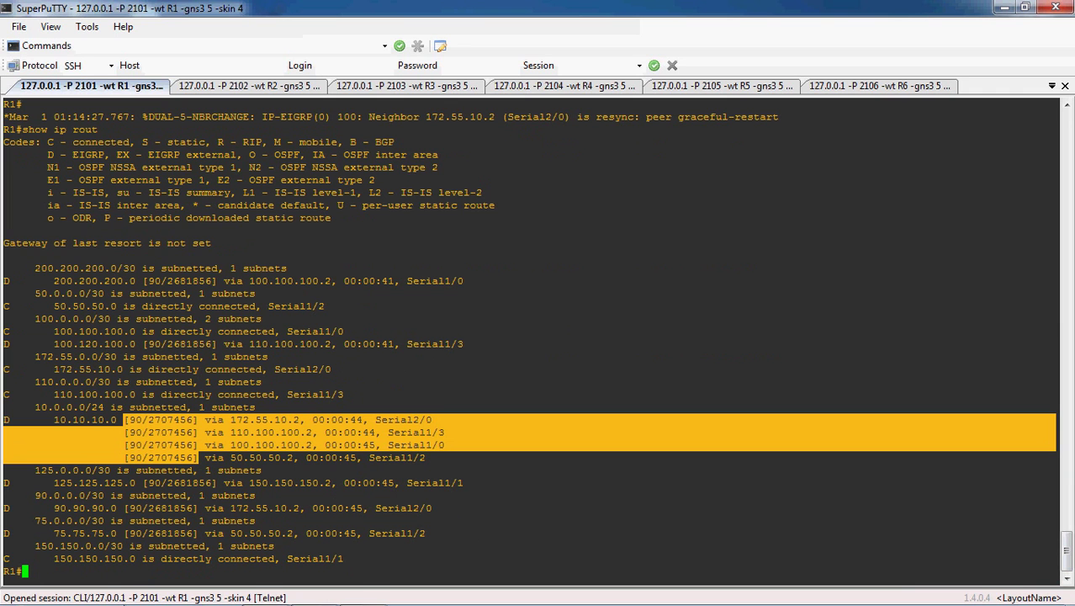
{"action": "mouse_move", "coordinate": [33, 602]}
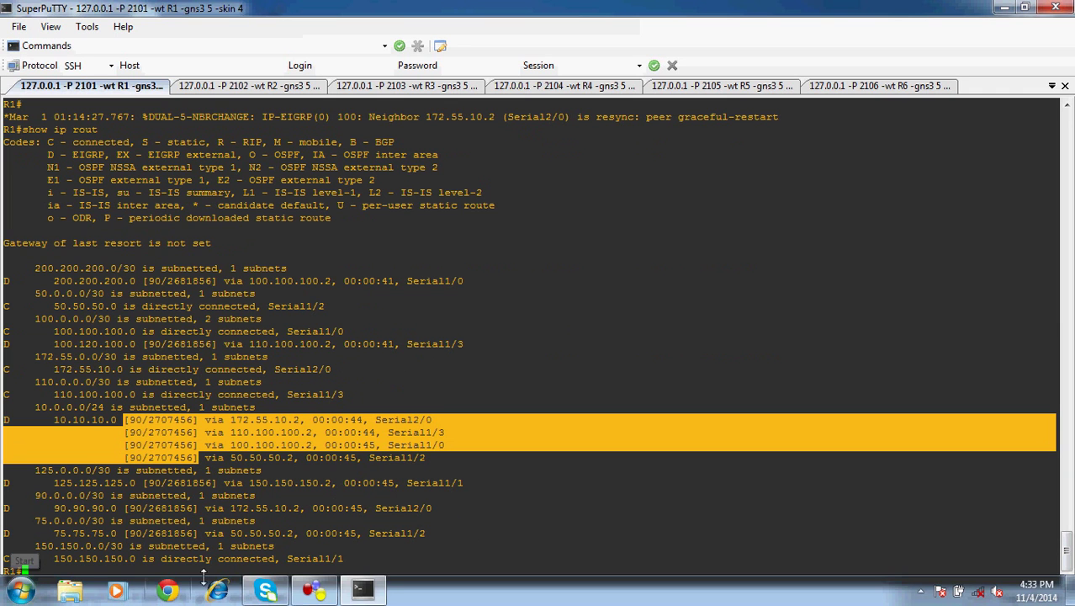
{"action": "left_click", "coordinate": [313, 590]}
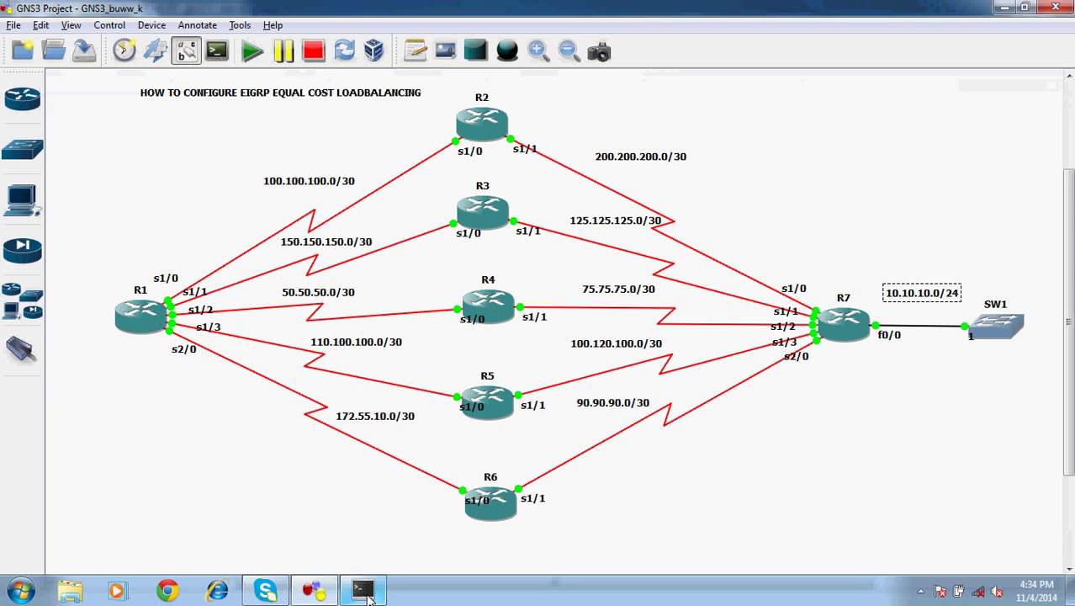
{"action": "left_click", "coordinate": [363, 598]}
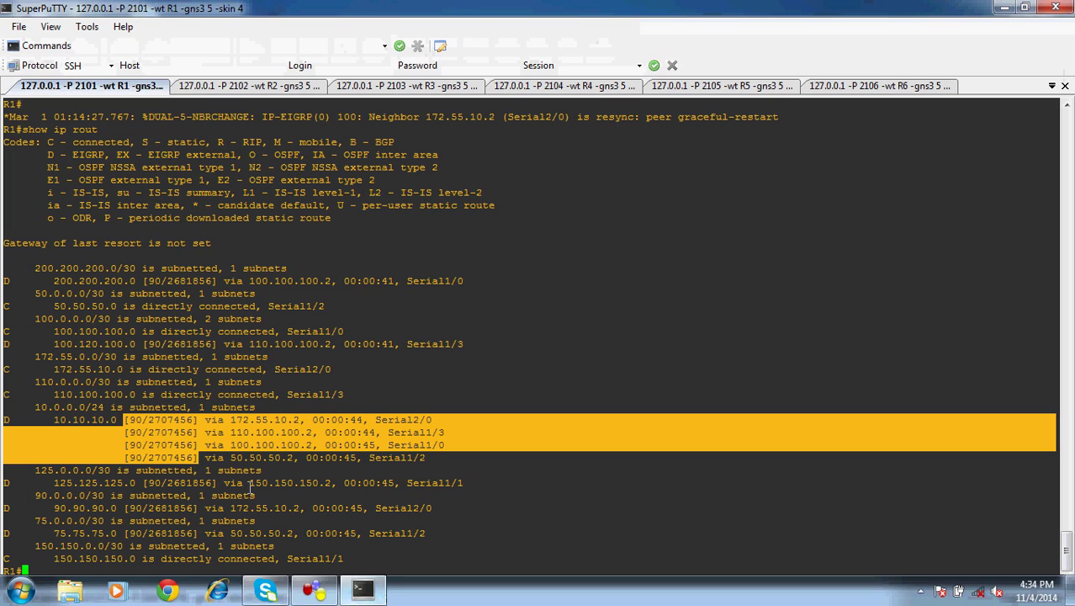
Step: Run show ip protocols on R1 and highlight the Maximum path: 4 line
{"action": "left_click", "coordinate": [186, 570]}
{"action": "type", "text": "show i"}
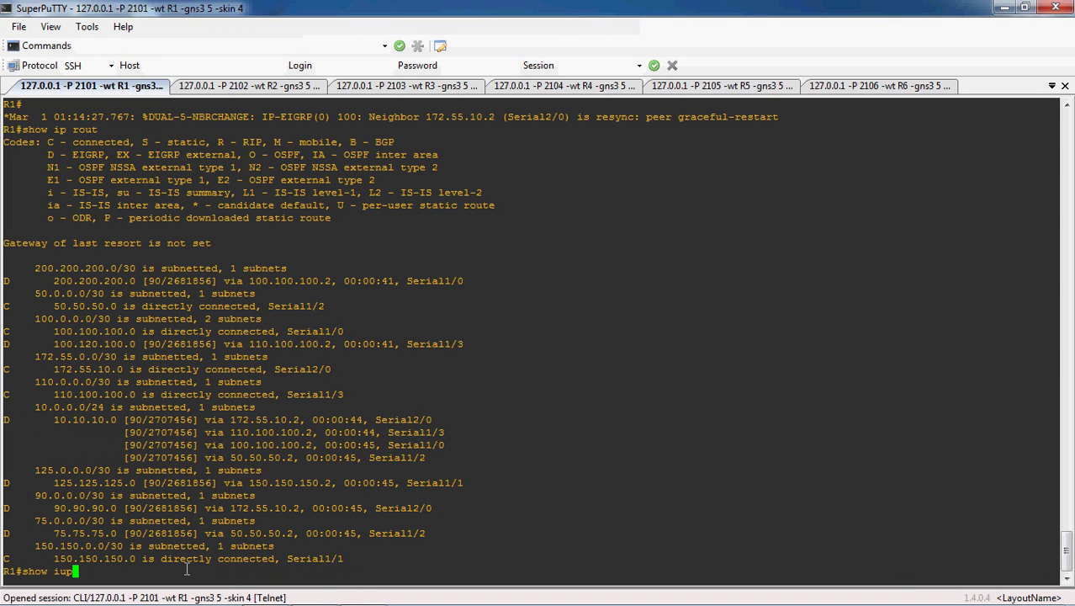
{"action": "type", "text": "p pro"}
{"action": "key", "text": "Tab"}
{"action": "key", "text": "Return"}
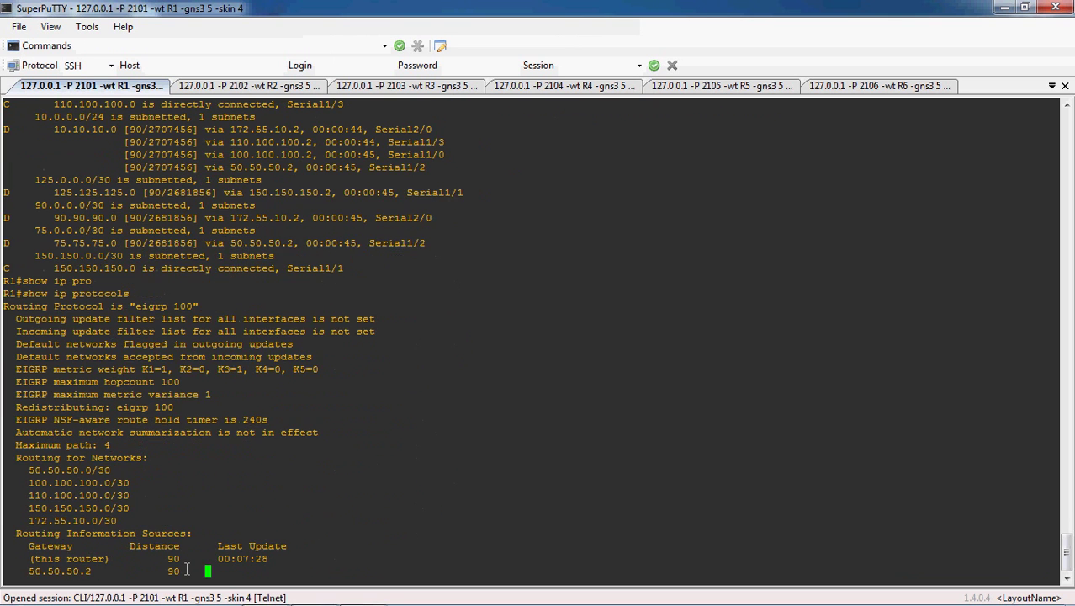
{"action": "key", "text": "space"}
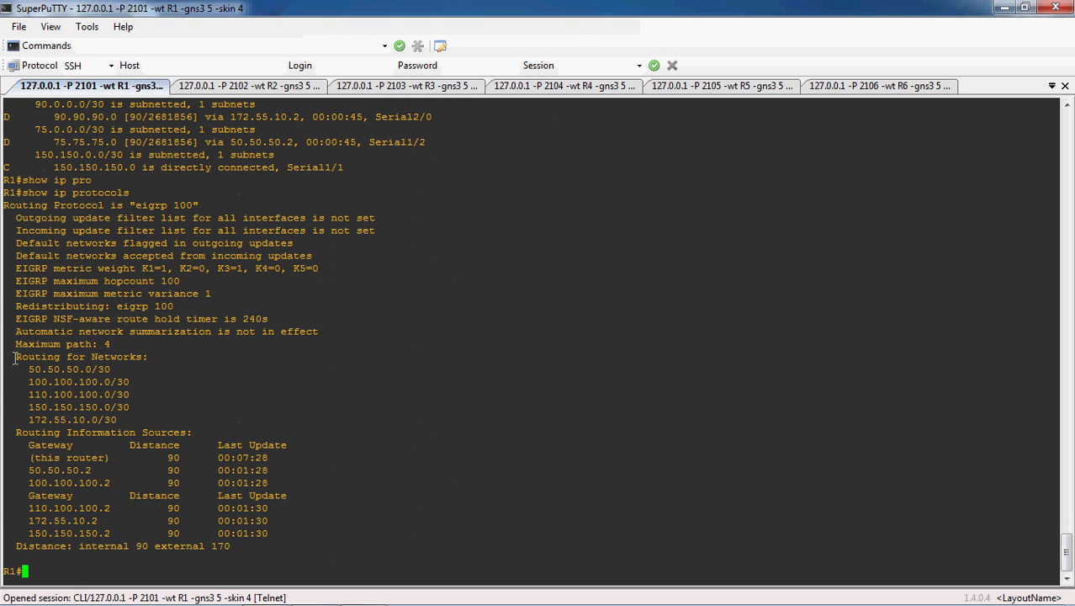
{"action": "left_click_drag", "start_coordinate": [10, 344], "coordinate": [129, 345]}
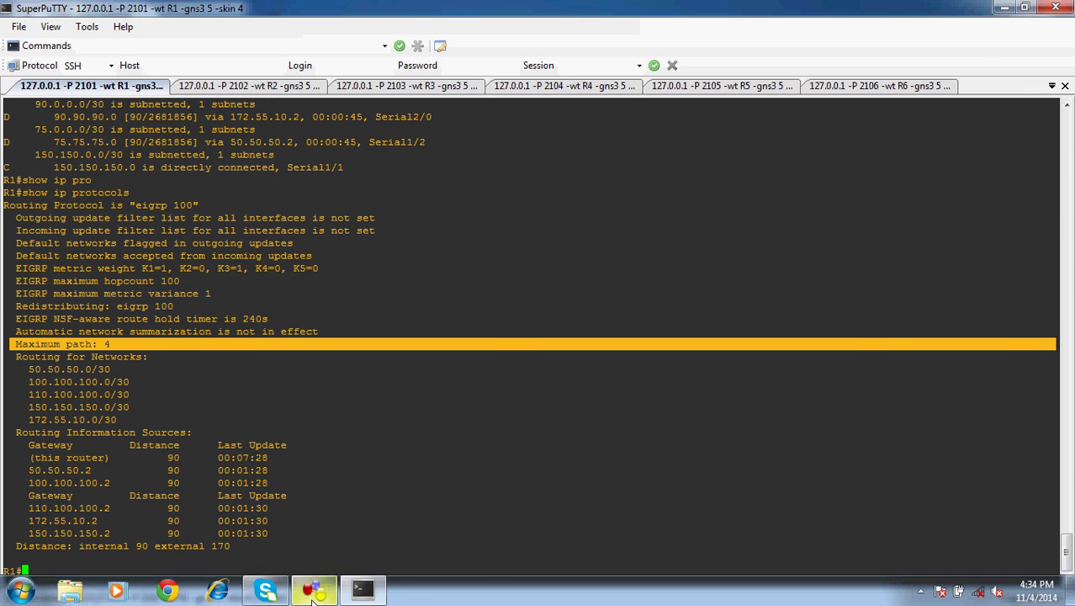
{"action": "left_click", "coordinate": [313, 589]}
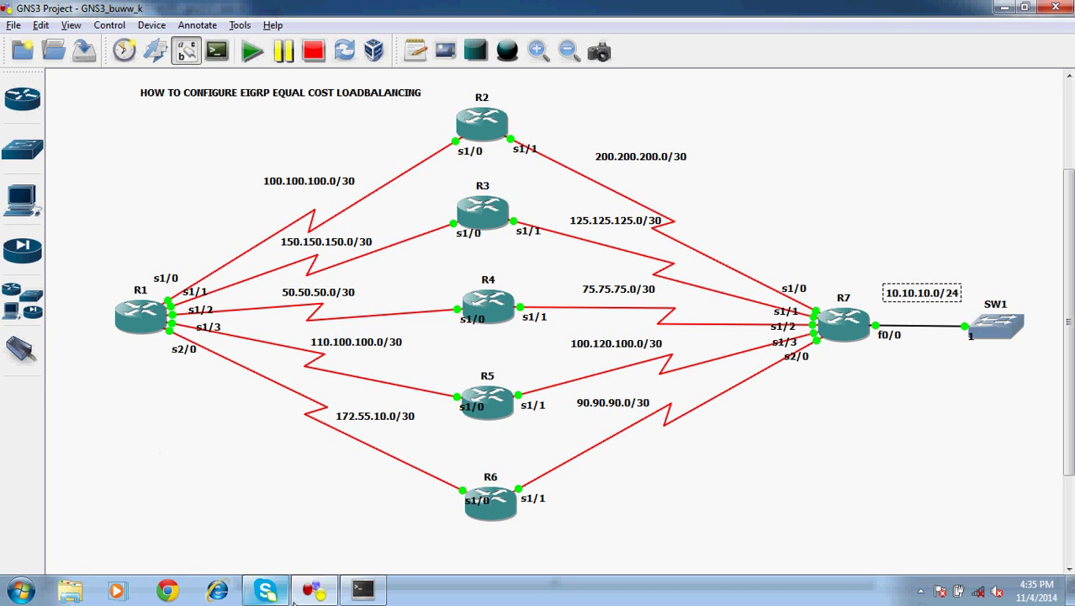
Step: Return from the GNS3 topology to R1's SuperPuTTY console
{"action": "left_click", "coordinate": [314, 590]}
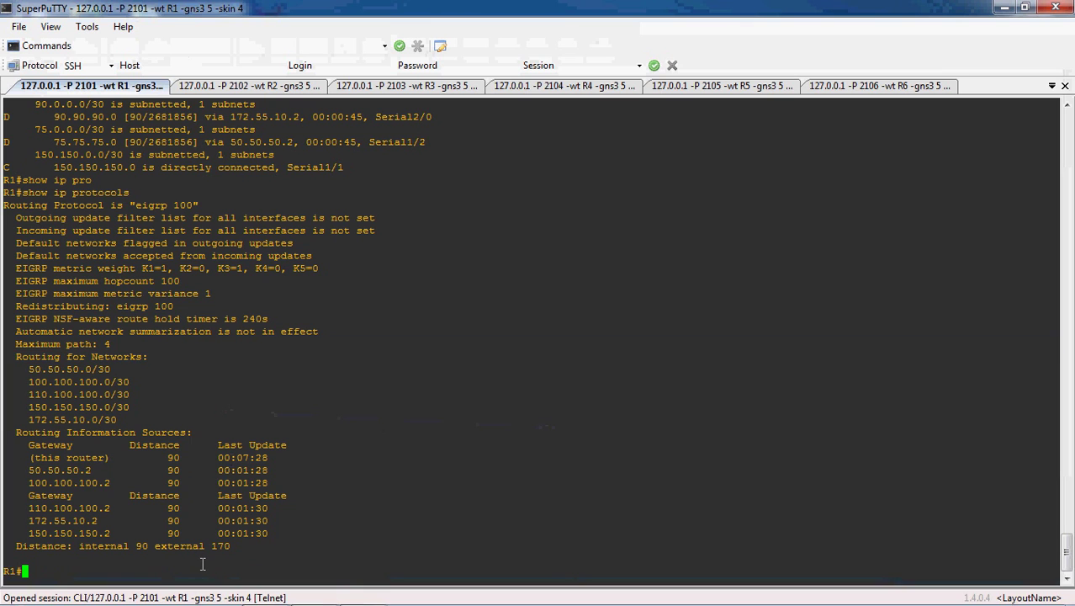
Step: Run show ip eigrp topology on R1 and highlight the five routes to 10.10.10.0/24
{"action": "type", "text": "show ip to"}
{"action": "key", "text": "Tab"}
{"action": "key", "text": "BackSpace"}
{"action": "key", "text": "BackSpace"}
{"action": "type", "text": "eigr"}
{"action": "key", "text": "Tab"}
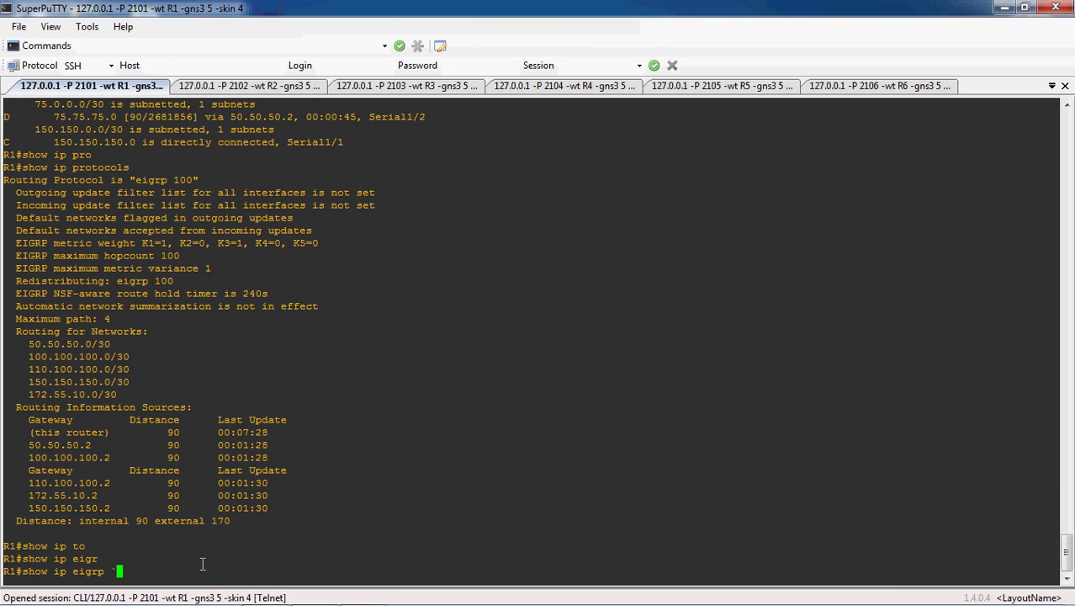
{"action": "type", "text": "top"}
{"action": "key", "text": "Tab"}
{"action": "key", "text": "Return"}
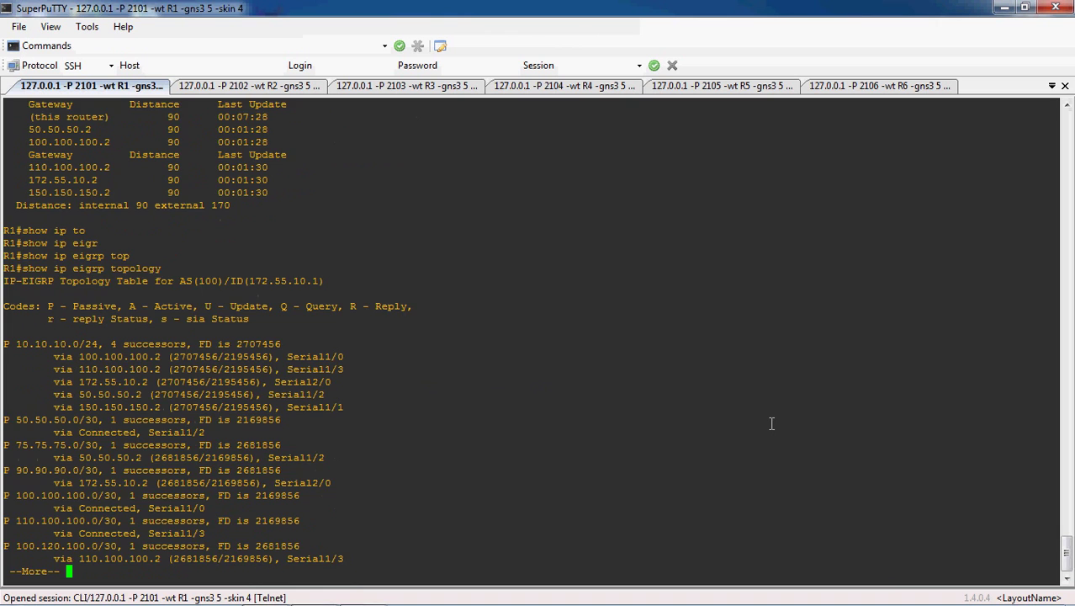
{"action": "key", "text": "space"}
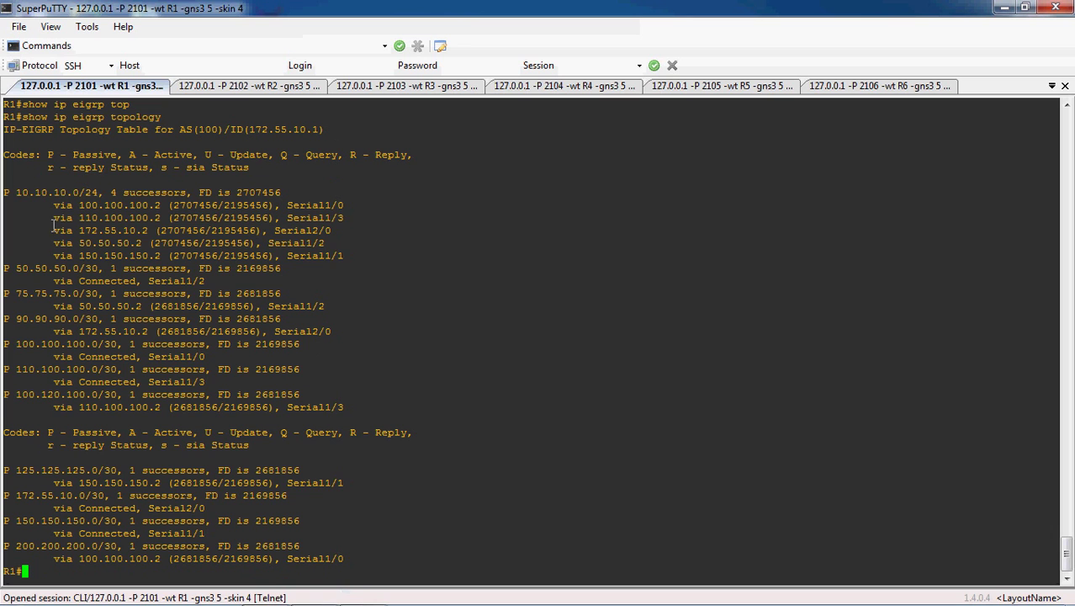
{"action": "left_click_drag", "start_coordinate": [54, 206], "coordinate": [318, 255]}
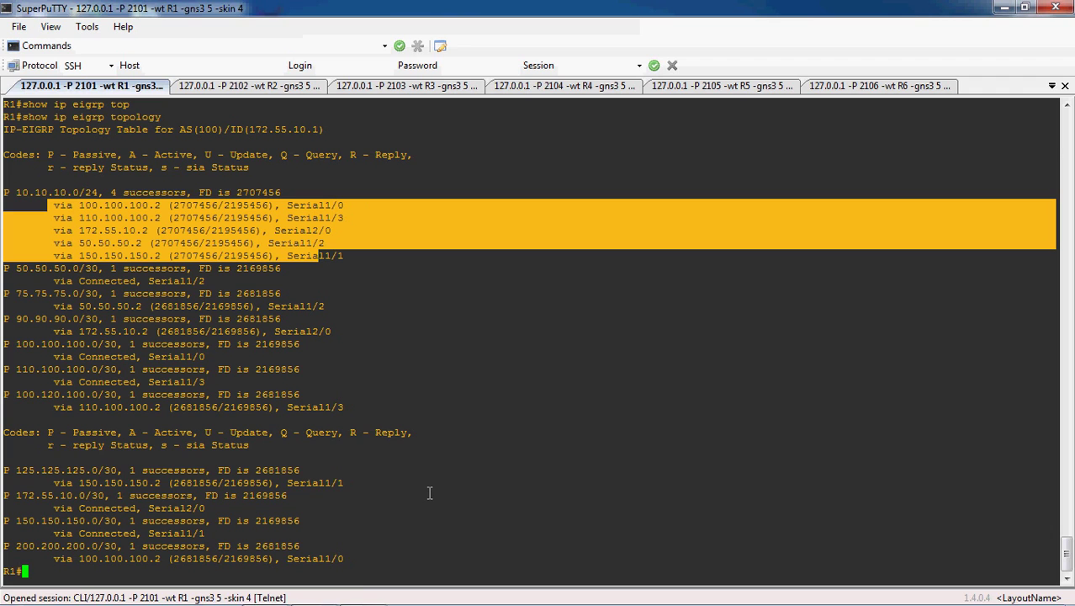
{"action": "left_click", "coordinate": [311, 592]}
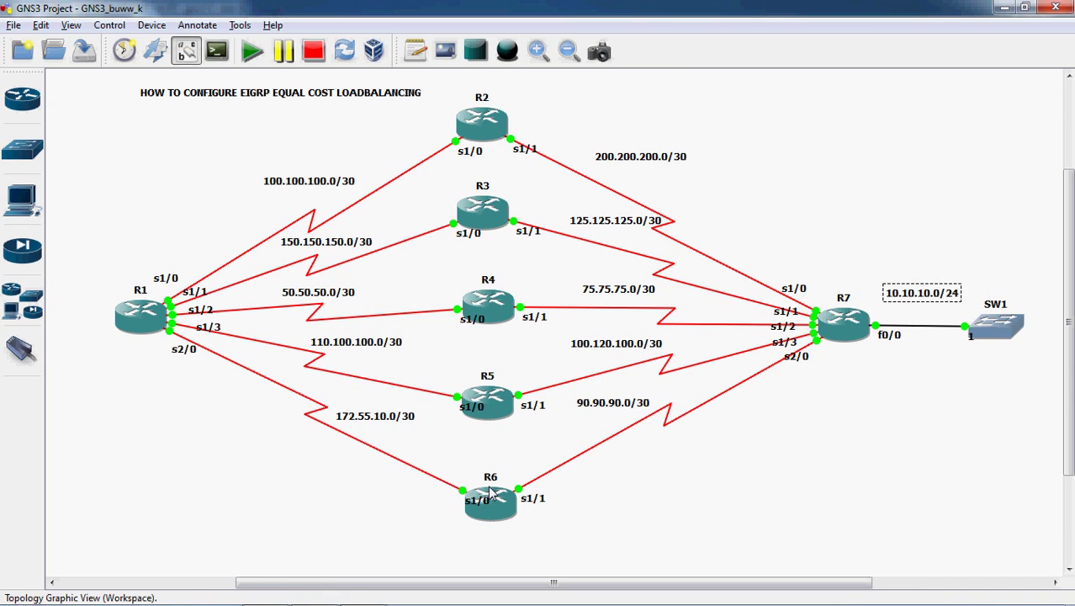
Step: Bring R1's SuperPuTTY console back to the front from GNS3
{"action": "left_click", "coordinate": [363, 593]}
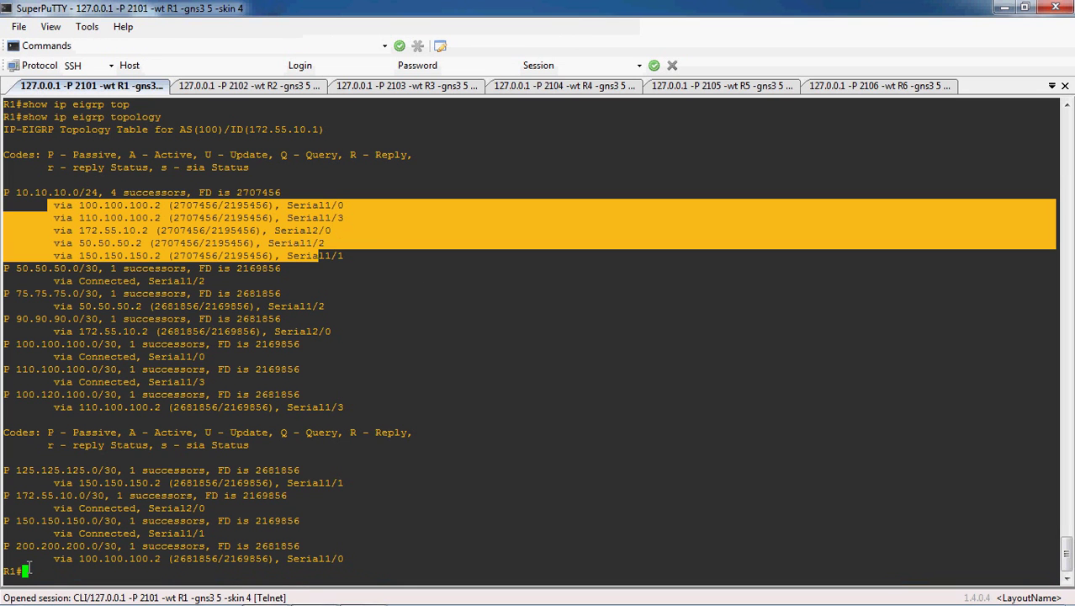
Step: Redisplay R1's full routing table, then enter global configuration mode with conf t
{"action": "type", "text": "show ip route"}
{"action": "key", "text": "Return"}
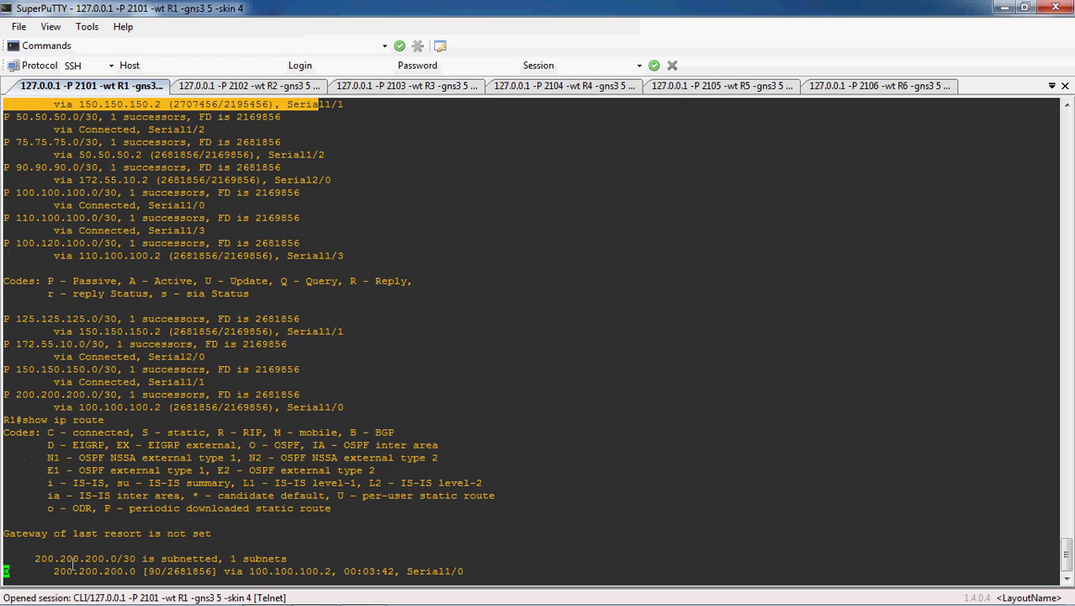
{"action": "key", "text": "space"}
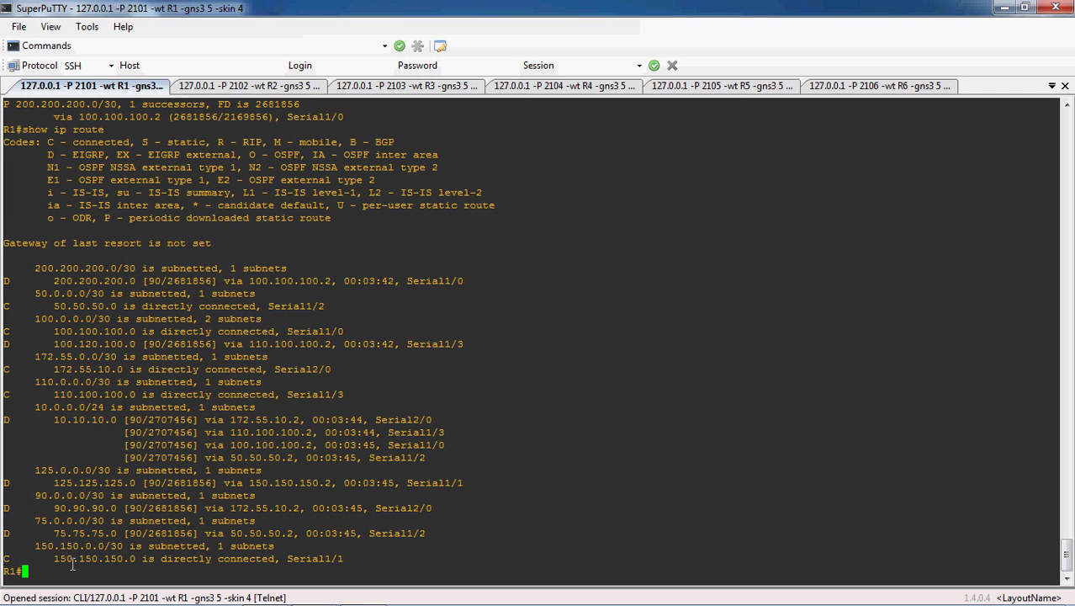
{"action": "type", "text": "conf t"}
{"action": "key", "text": "Return"}
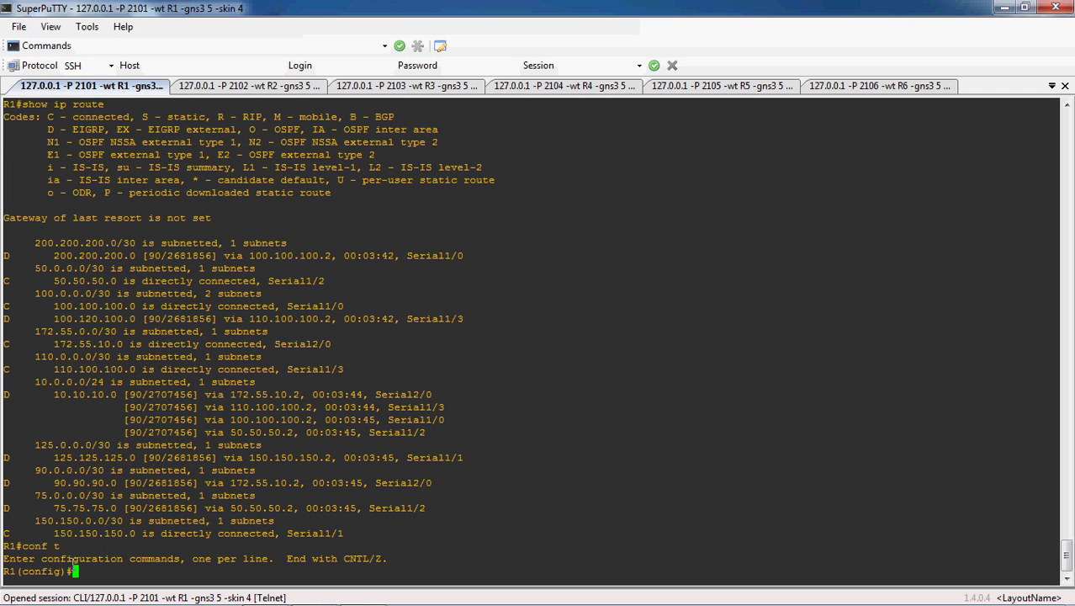
Step: Enter router eigrp 100 on R1, check the 1–16 range, and type maximum-paths 6
{"action": "type", "text": "router eigrp 100"}
{"action": "key", "text": "Return"}
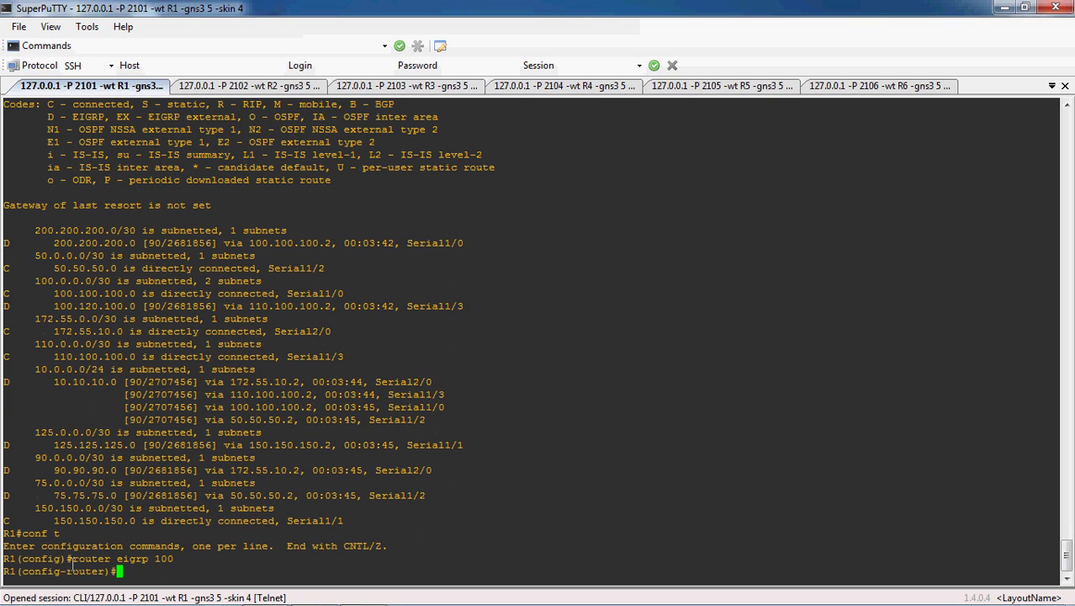
{"action": "type", "text": "max"}
{"action": "key", "text": "Tab"}
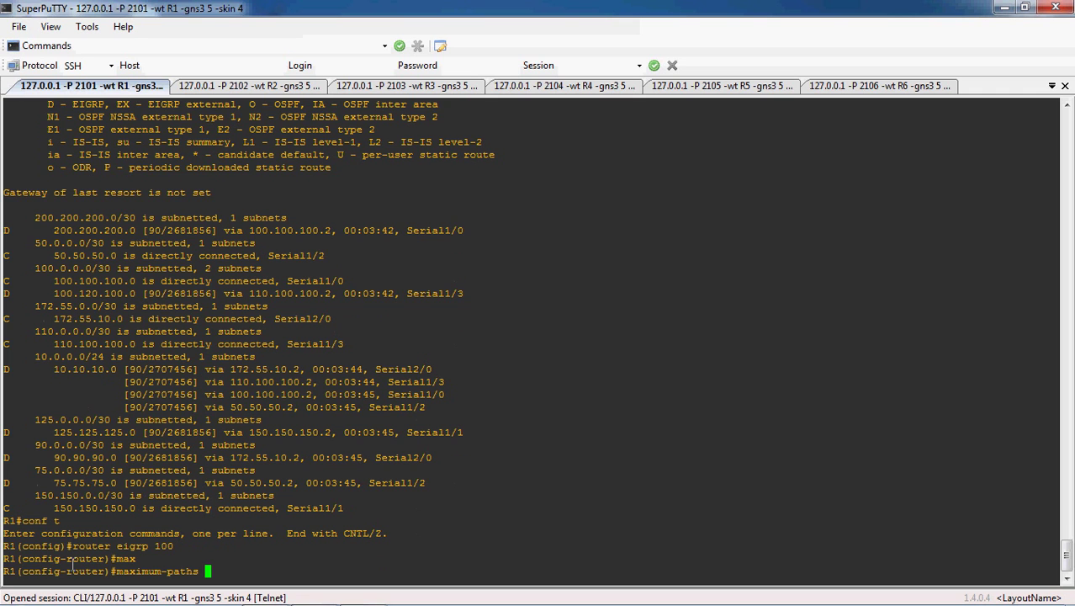
{"action": "type", "text": "?"}
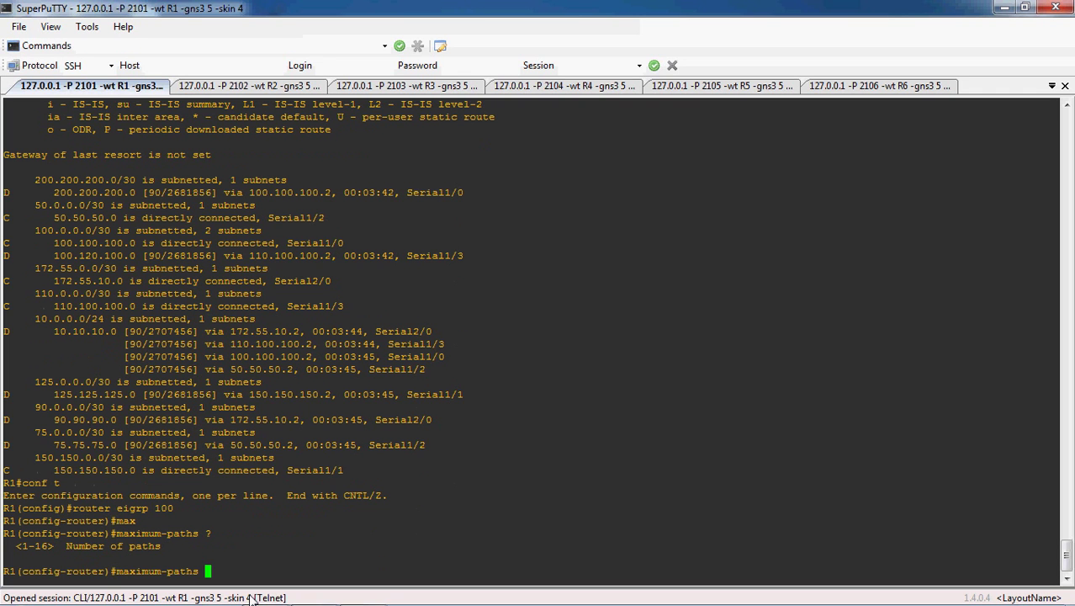
{"action": "type", "text": "6"}
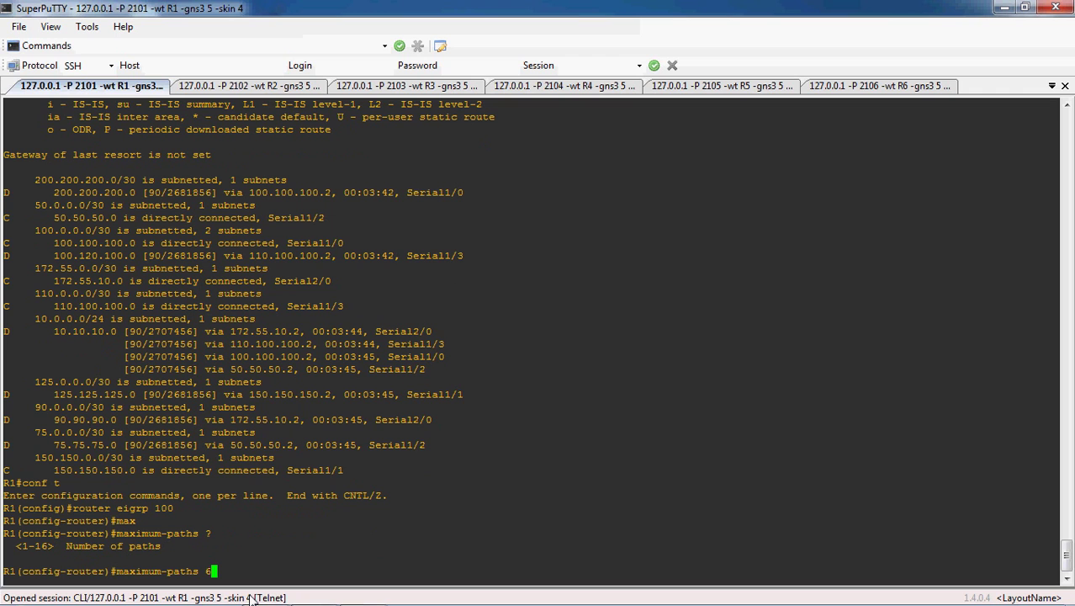